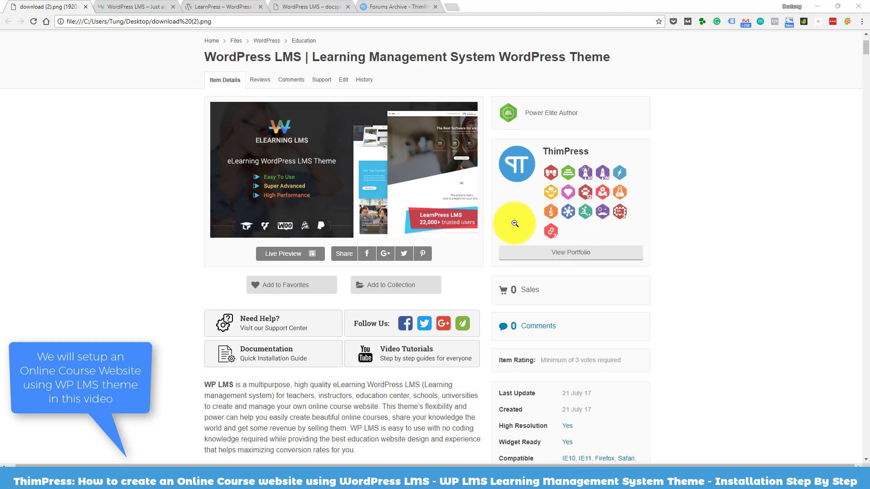
Step: Review the WordPress LMS theme's item page, covering its description, compatibility details and the one-time payment pricing plans
scroll(716, 288, down, 3)
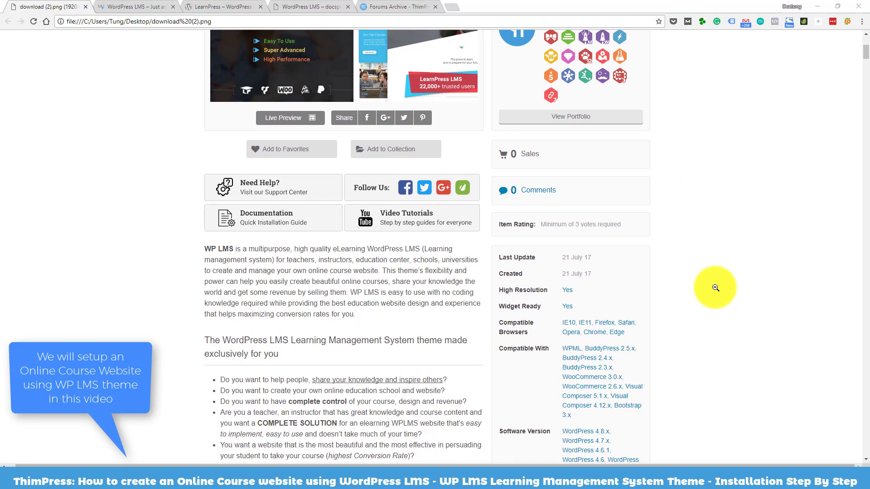
scroll(715, 288, down, 1)
scroll(716, 288, down, 2)
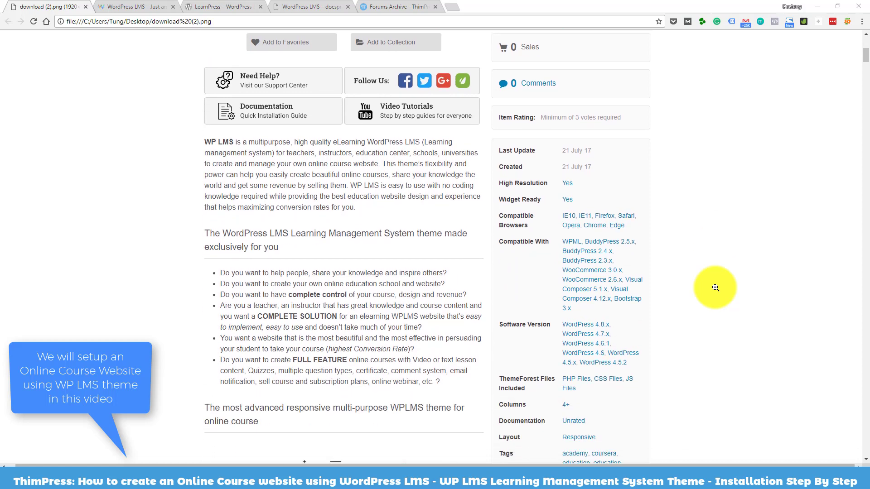
scroll(715, 288, down, 1)
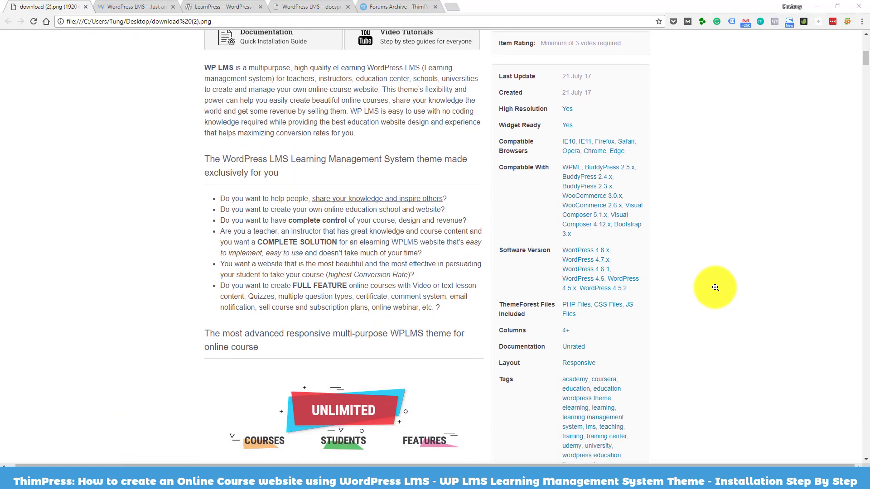
scroll(716, 288, down, 4)
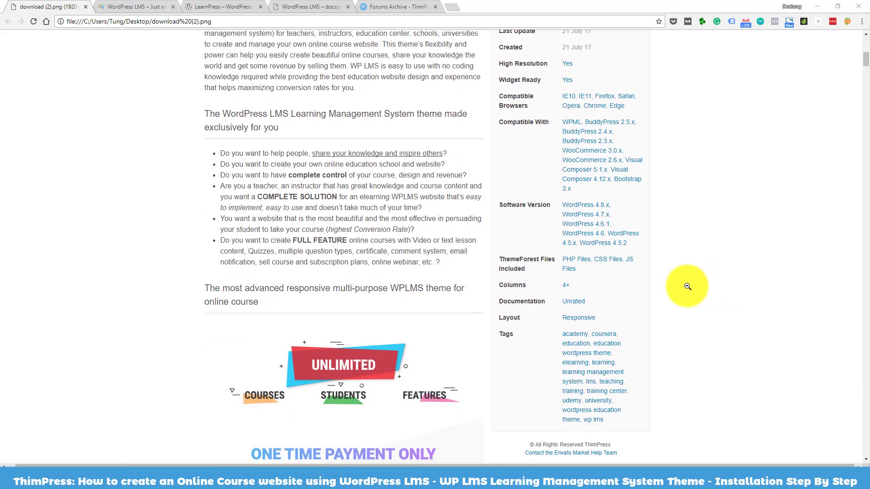
scroll(677, 285, down, 2)
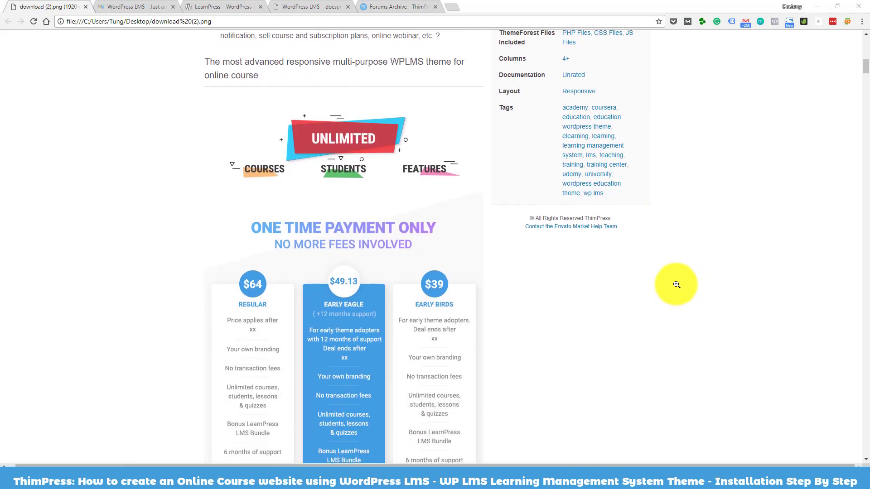
scroll(677, 284, down, 2)
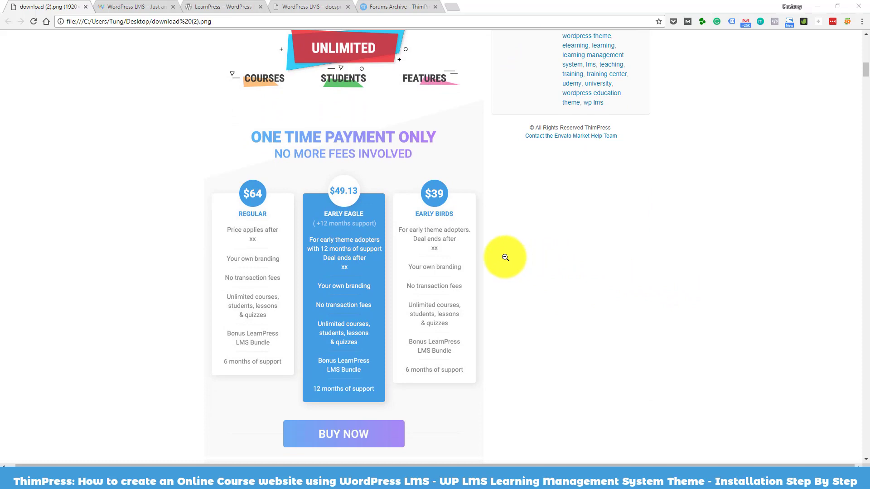
scroll(458, 237, down, 1)
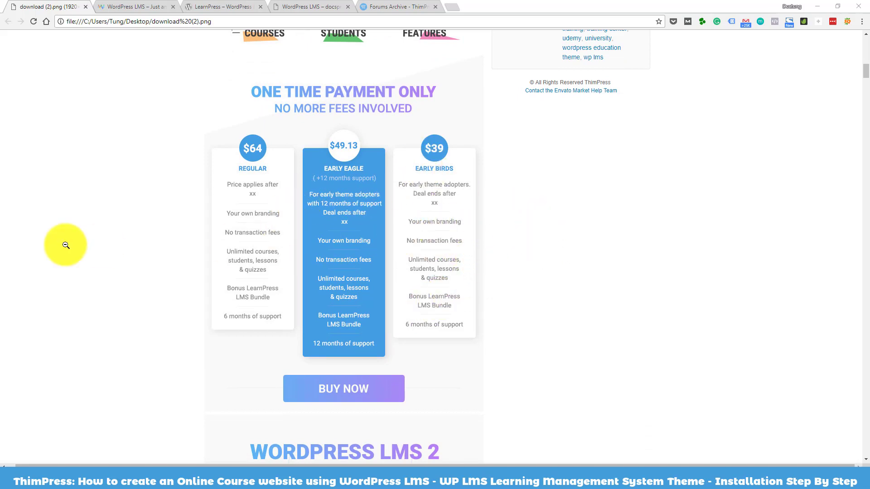
Step: Open the wordpresslms.thimpress.com demo site and examine its homepage's course categories, Collection Science and Our Typical Courses sections
key(ctrl+Tab)
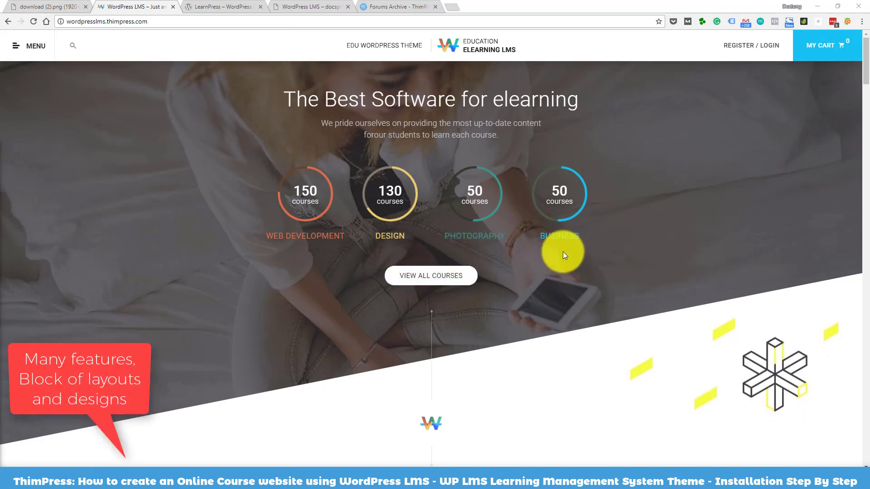
scroll(562, 257, down, 1)
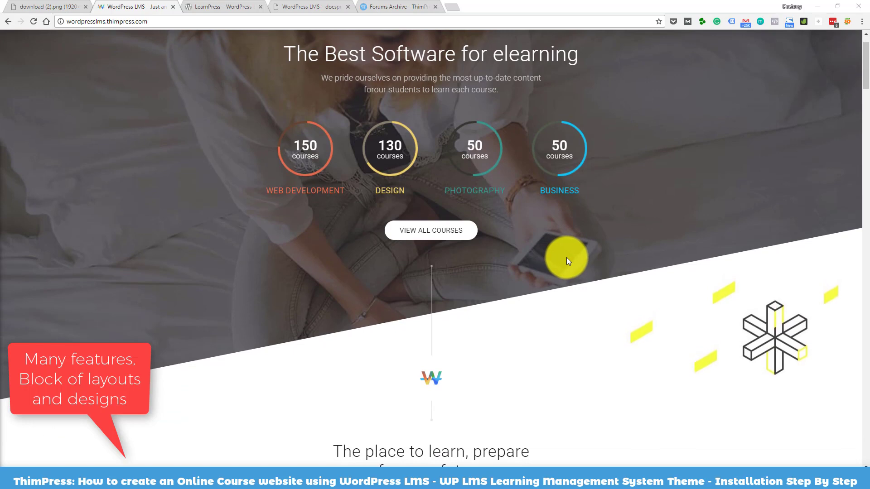
scroll(567, 258, down, 3)
scroll(567, 257, down, 8)
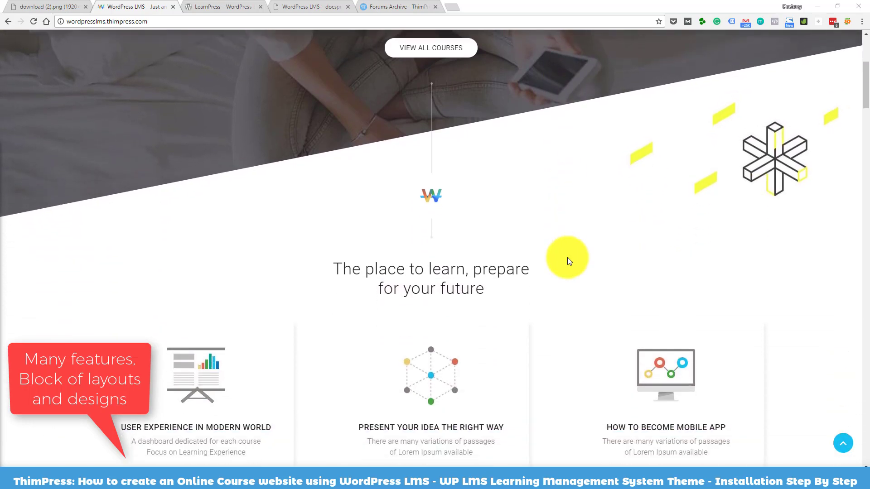
scroll(567, 257, down, 2)
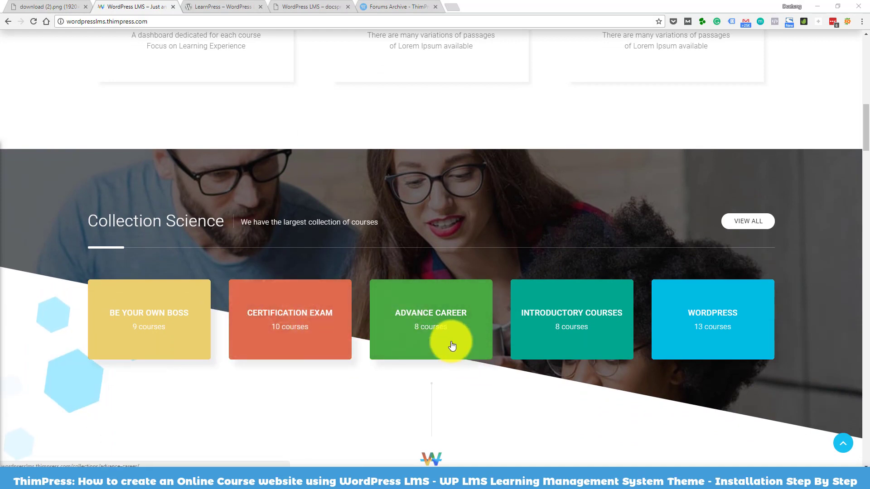
scroll(471, 314, down, 1)
scroll(473, 313, down, 5)
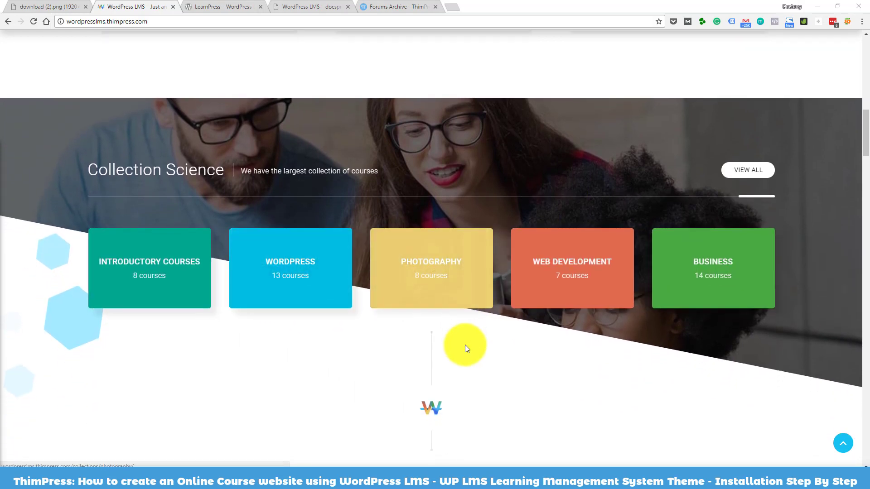
scroll(466, 341, down, 4)
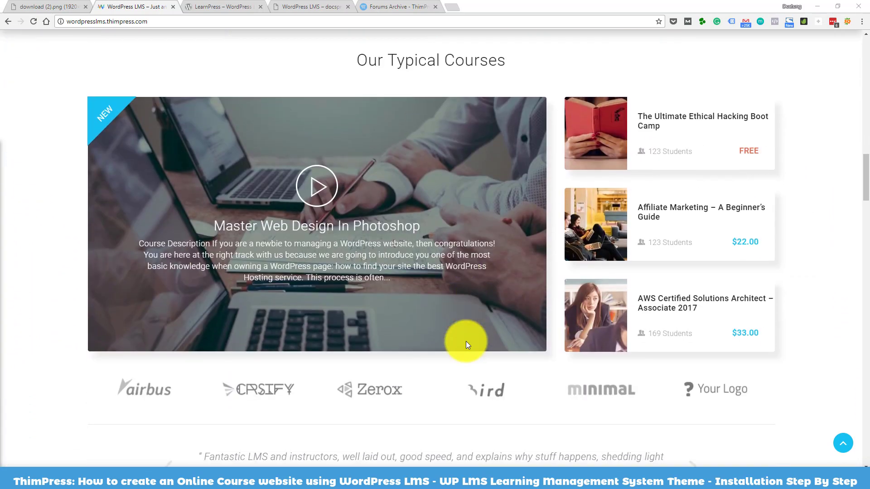
scroll(465, 340, down, 3)
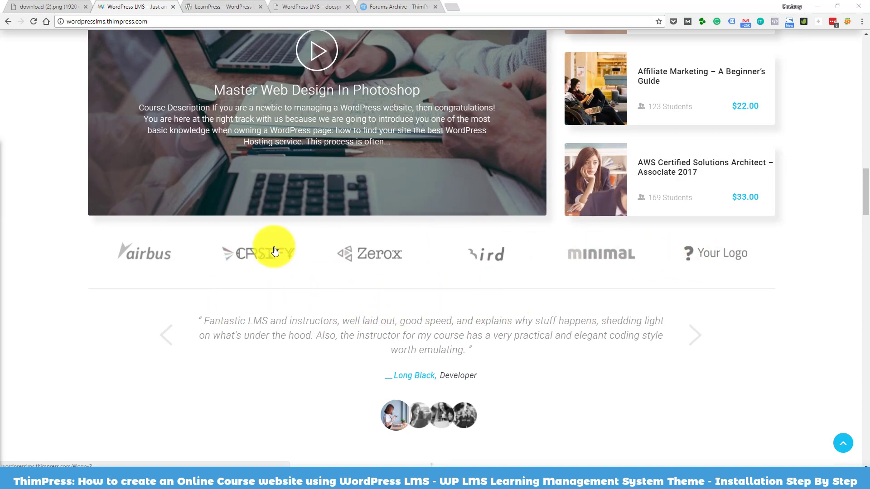
Step: Examine the demo homepage's remaining sections from About us to the footer, and return towards its beginning
scroll(432, 298, down, 3)
scroll(406, 303, down, 8)
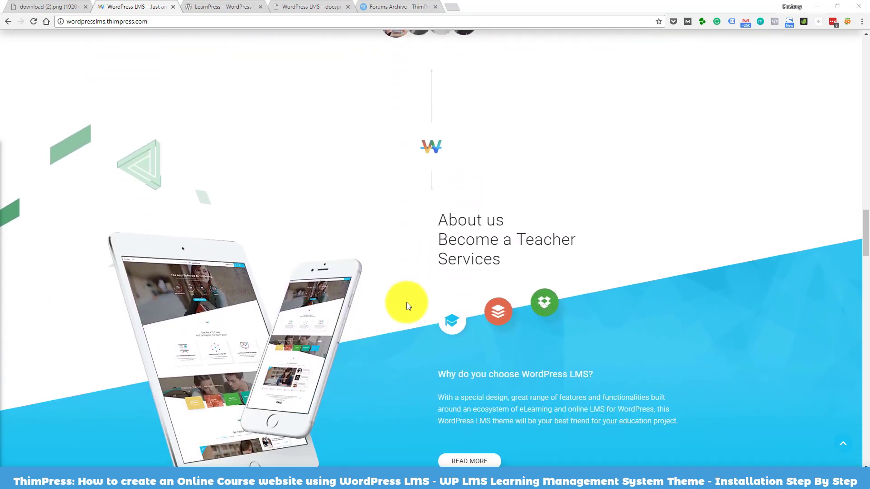
scroll(407, 302, down, 12)
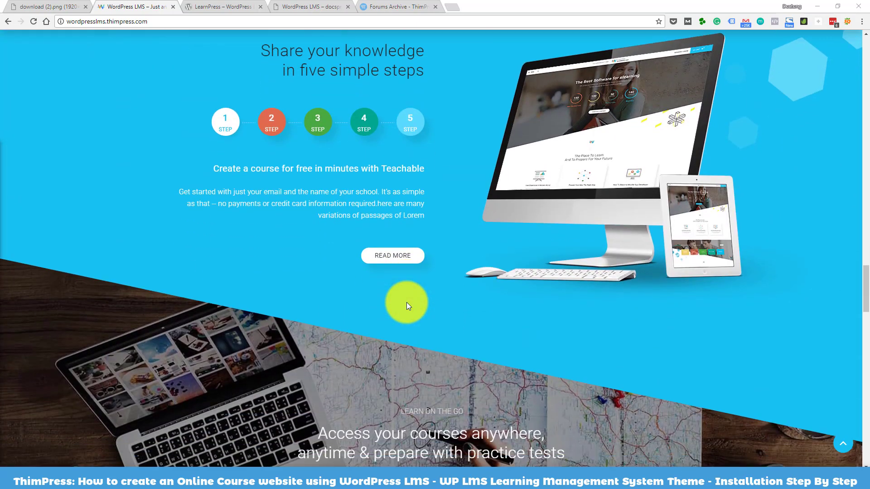
scroll(406, 303, down, 18)
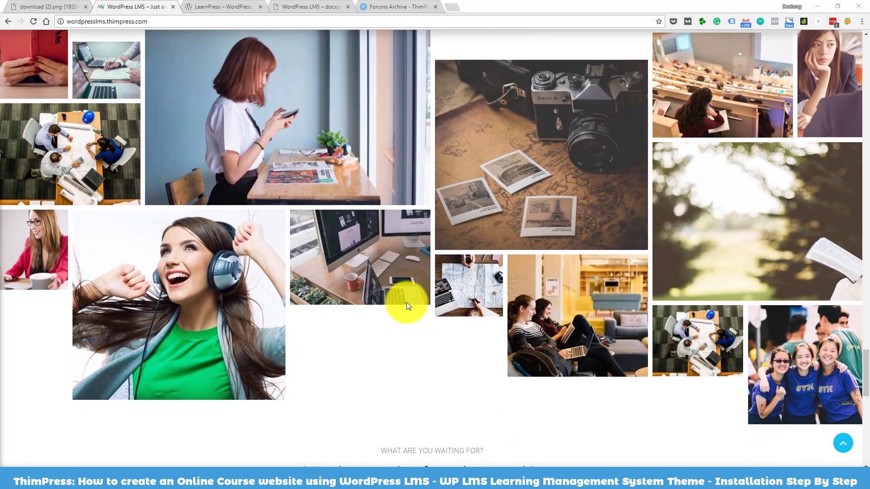
scroll(407, 303, down, 4)
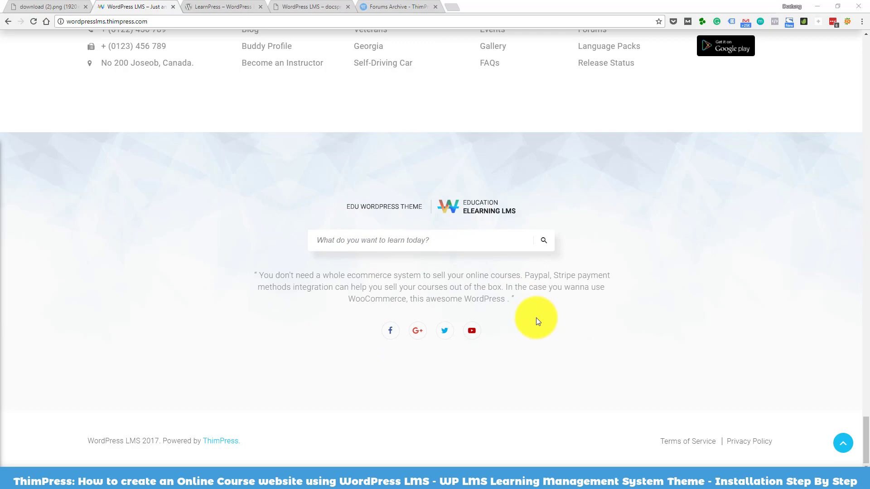
scroll(536, 317, up, 12)
scroll(536, 317, up, 20)
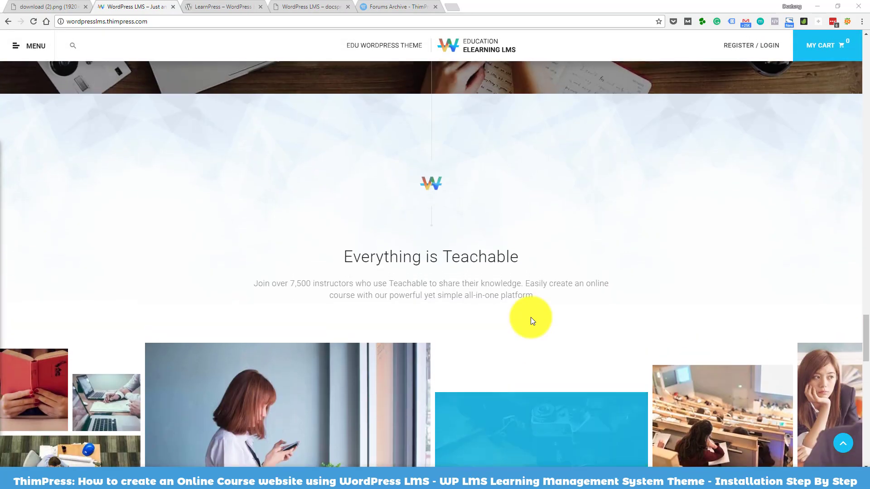
scroll(529, 317, up, 20)
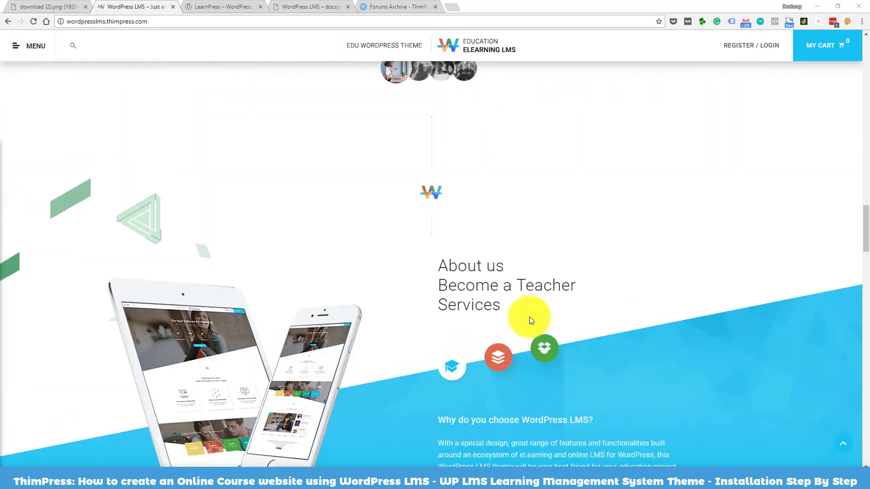
scroll(113, 302, up, 1)
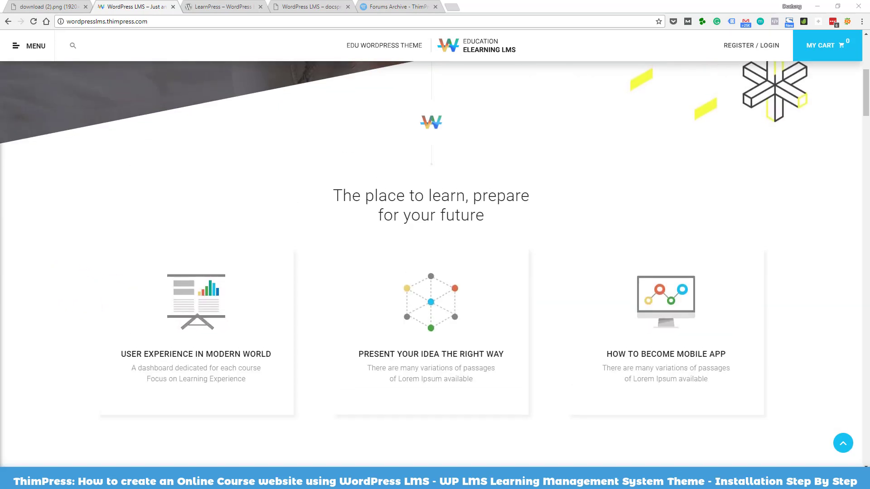
Step: Open the LearnPress plugin page on wordpress.org and review its description, version details, ratings and support information
key(ctrl+Tab)
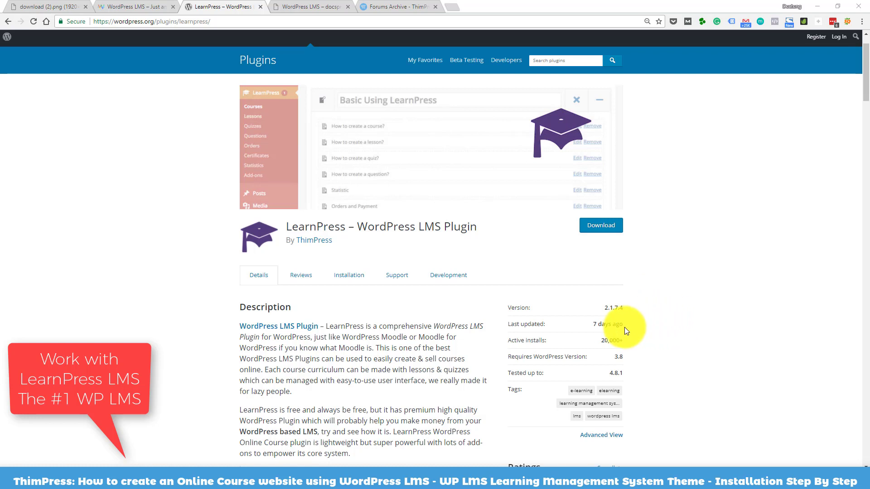
scroll(722, 352, down, 1)
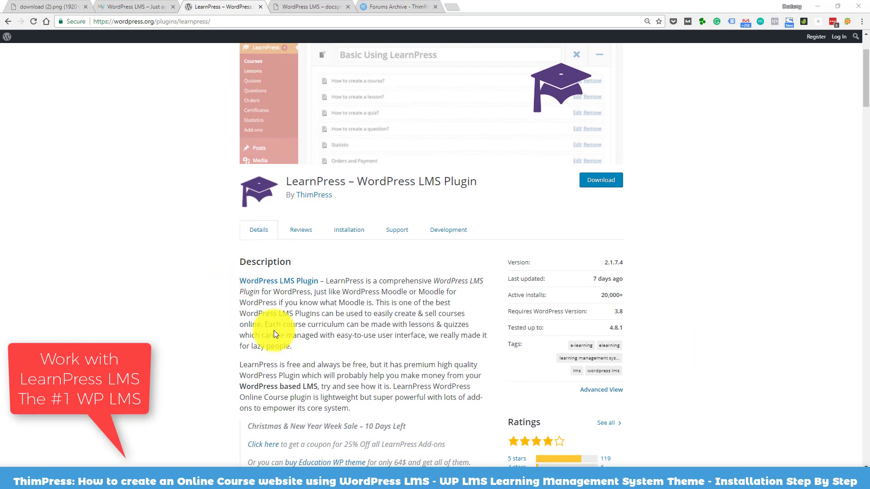
scroll(525, 293, down, 3)
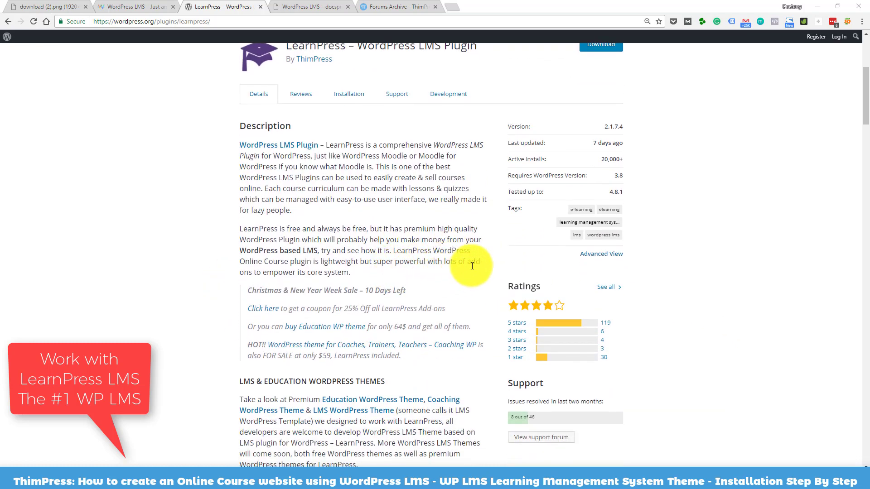
scroll(578, 267, down, 1)
scroll(579, 268, down, 1)
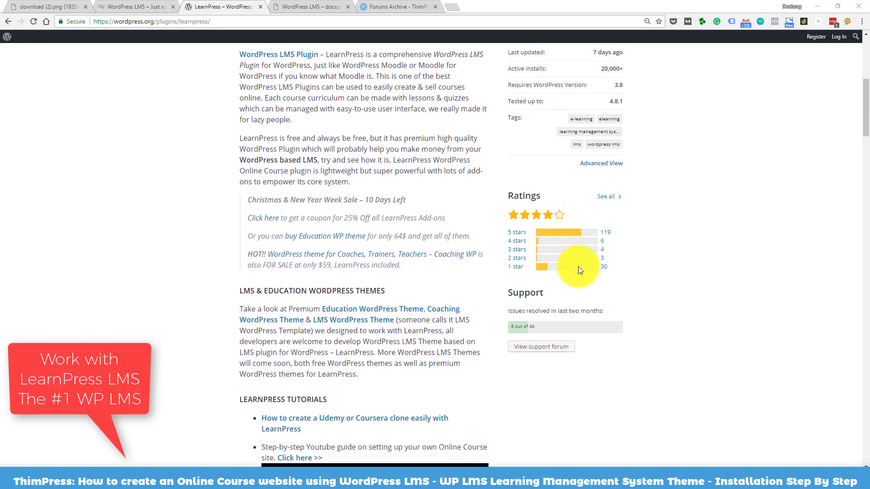
scroll(551, 267, down, 1)
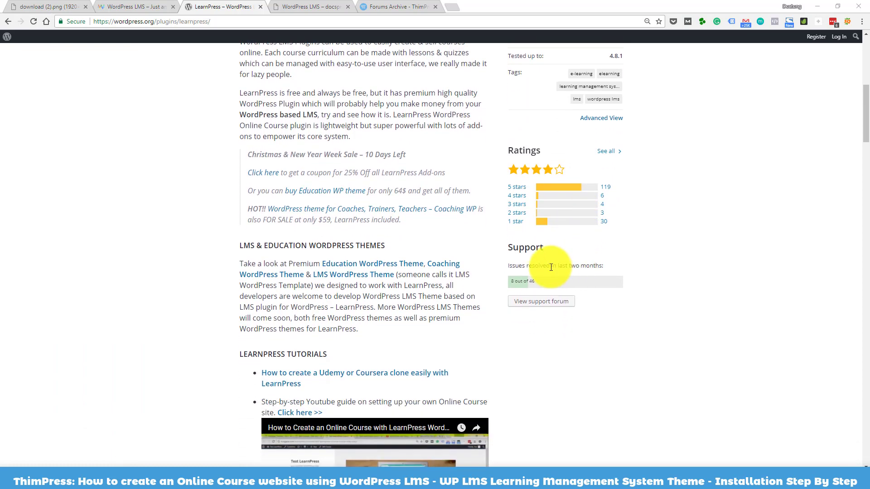
scroll(551, 267, down, 3)
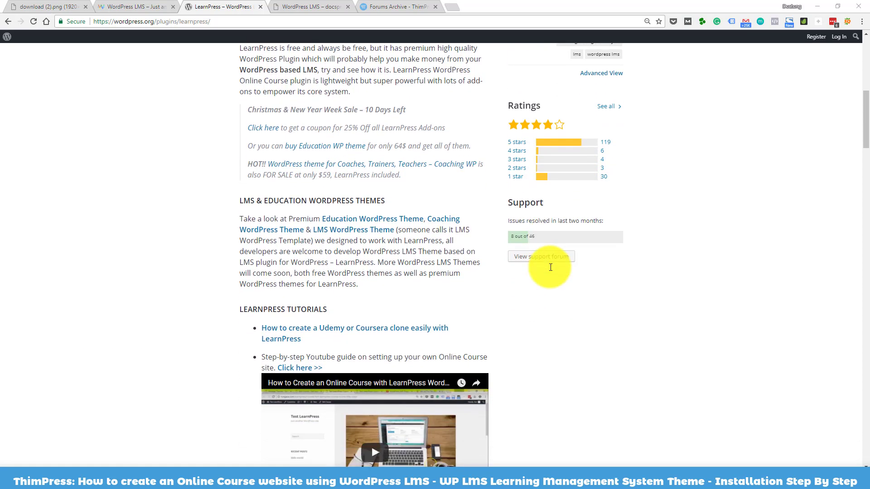
Step: Examine LearnPress's features and its lists of free and premium add-ons, down to the available translations
scroll(551, 268, down, 10)
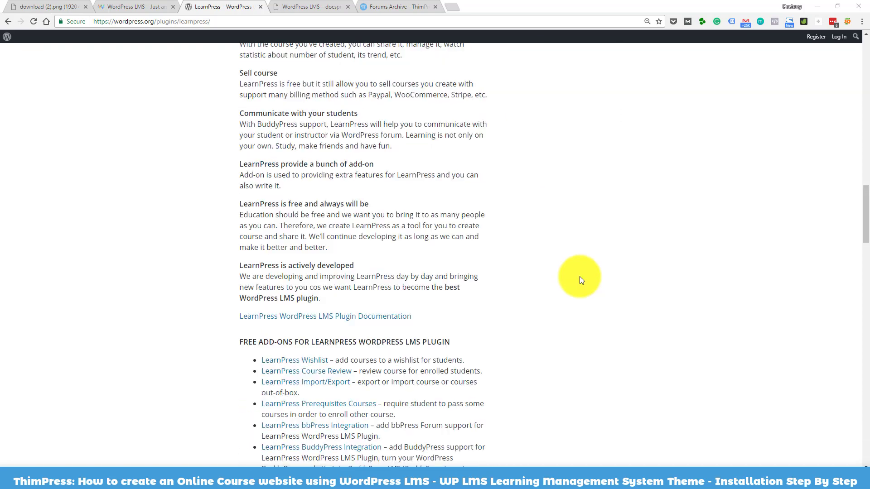
scroll(581, 278, down, 3)
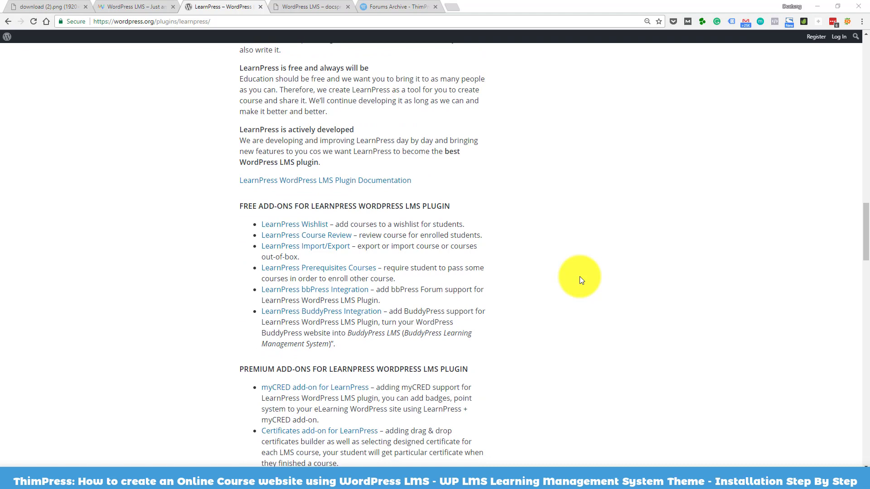
scroll(581, 279, down, 1)
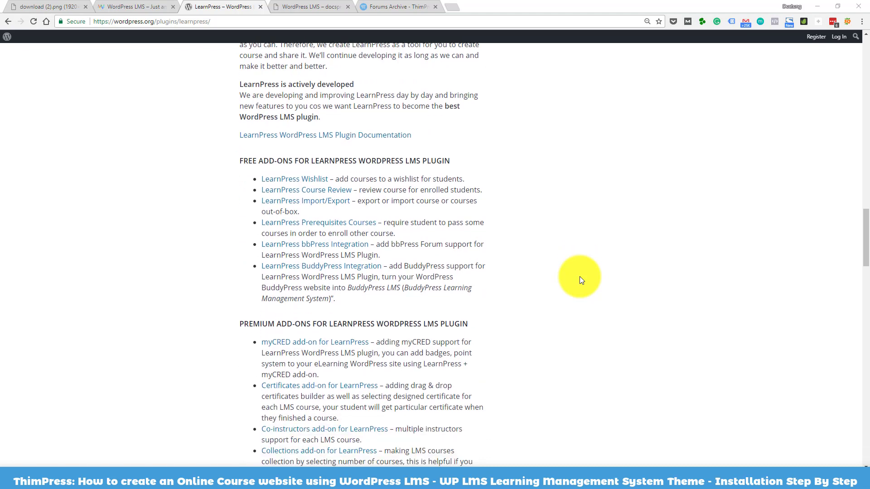
scroll(580, 276, down, 4)
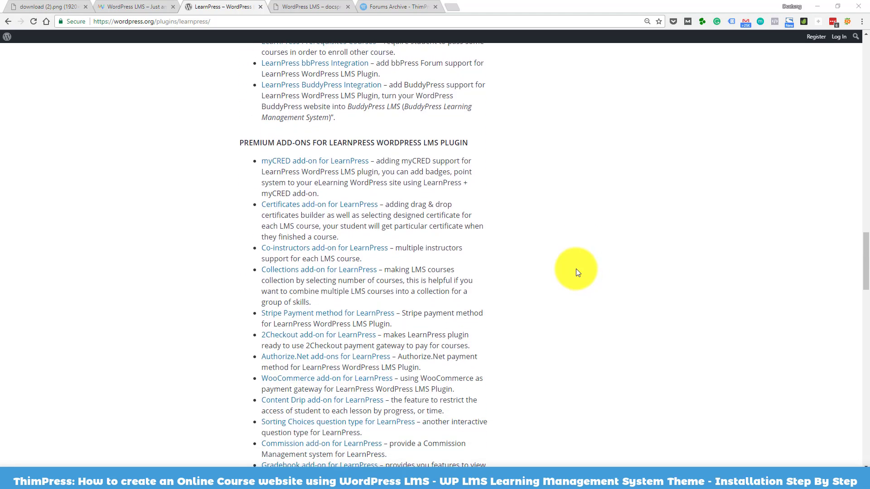
scroll(576, 271, down, 1)
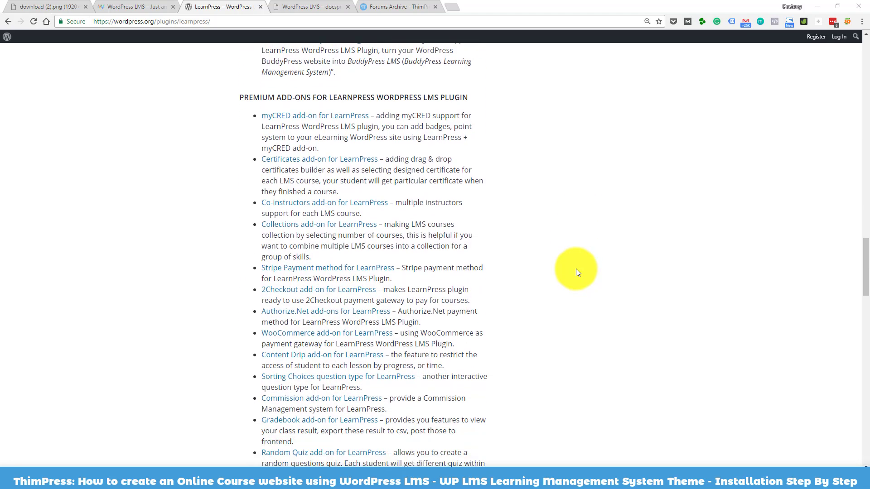
scroll(577, 271, down, 2)
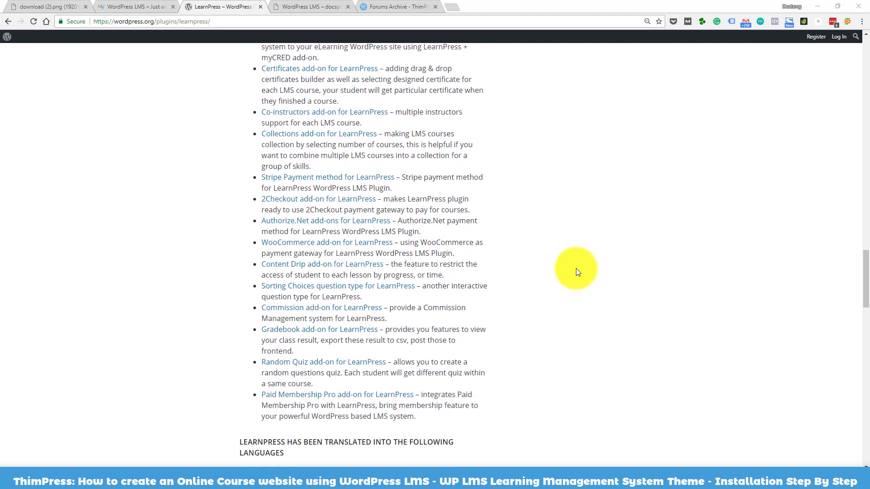
scroll(577, 271, down, 1)
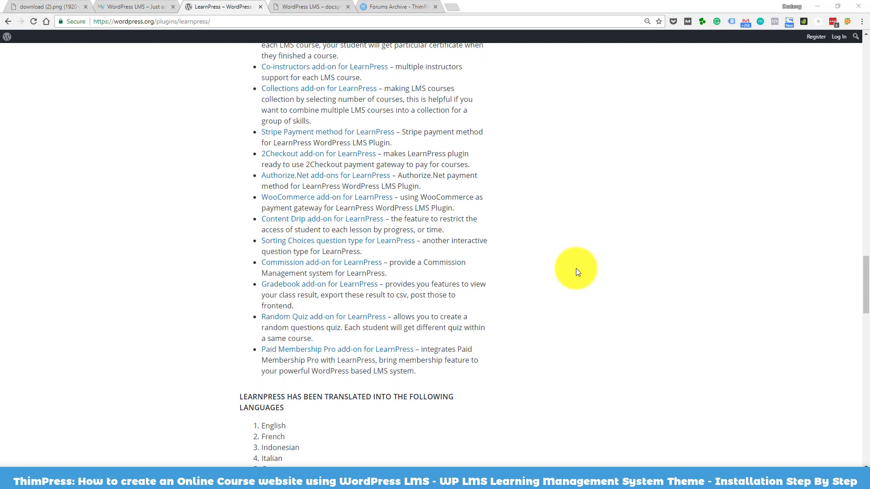
scroll(576, 269, down, 1)
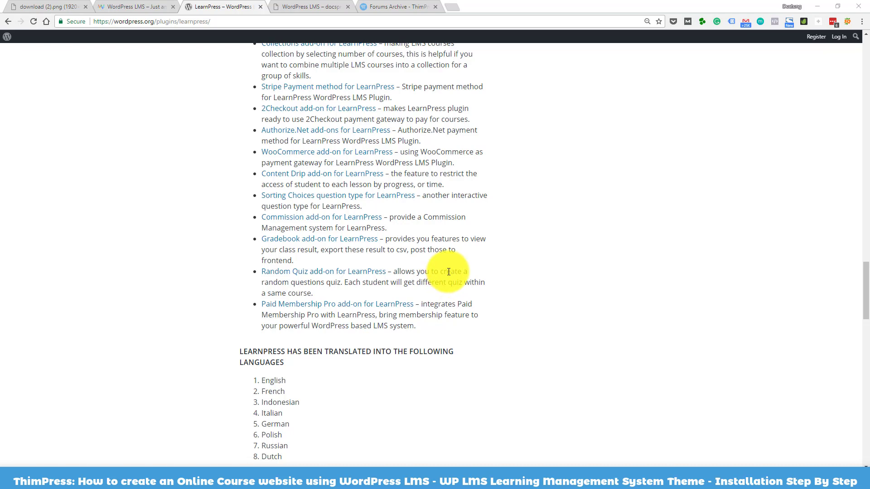
Step: Open the WordPress LMS documentation and examine its requirements, included files, and installation instructions via WordPress and FTP
scroll(449, 271, down, 3)
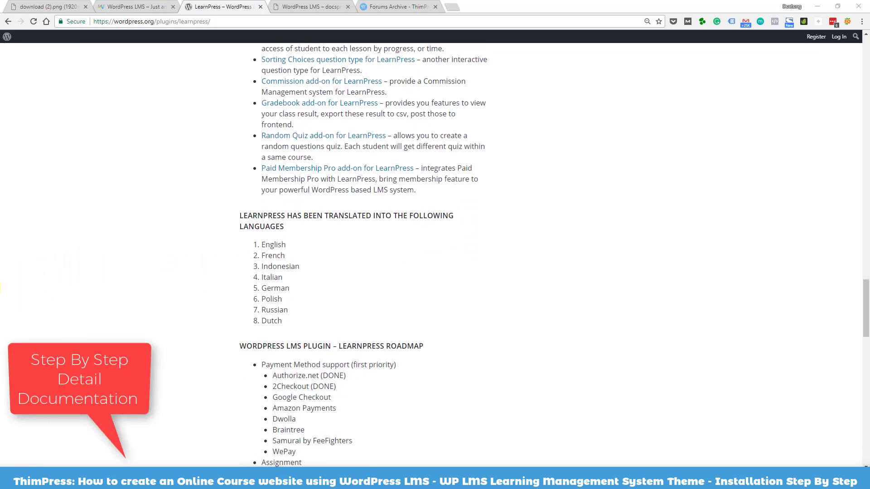
key(ctrl+Tab)
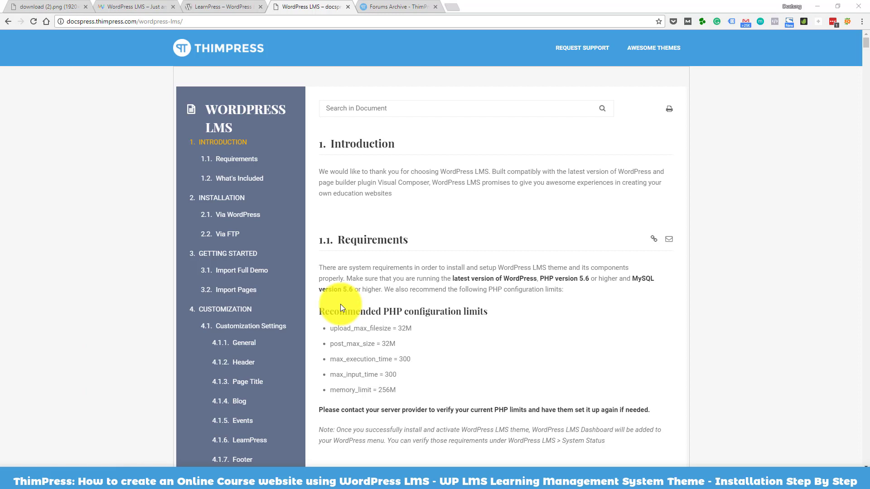
scroll(341, 307, down, 4)
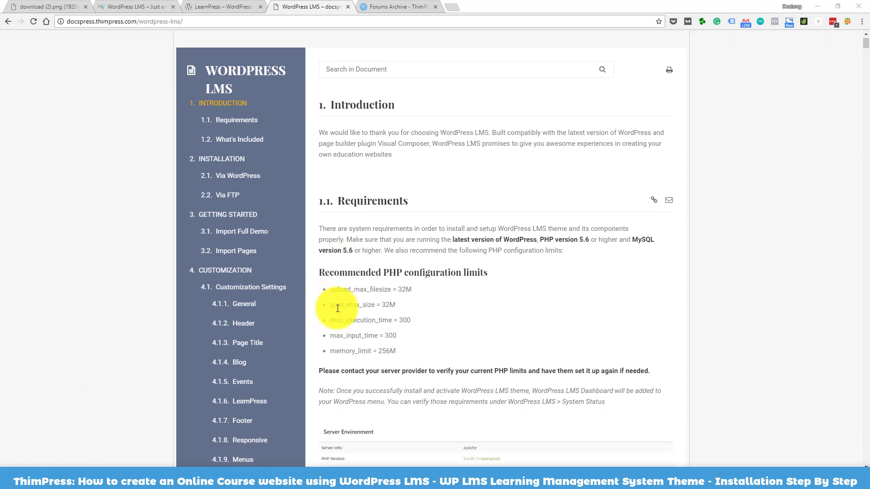
scroll(338, 308, down, 4)
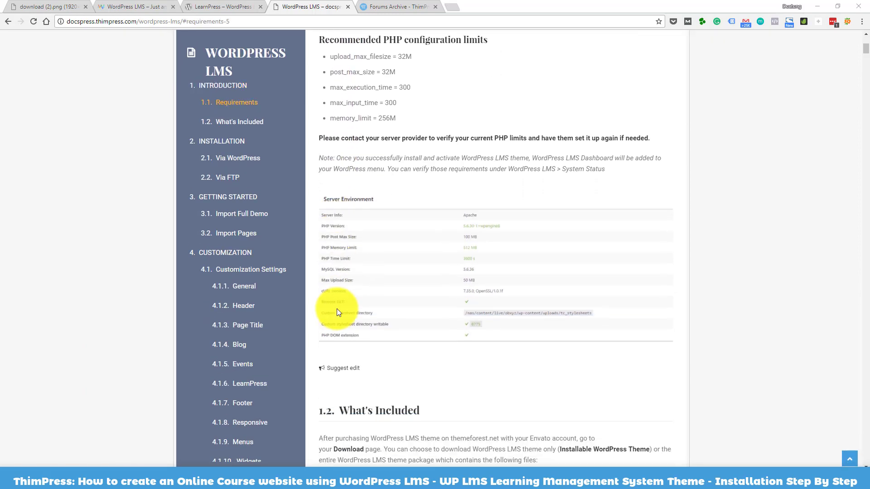
scroll(337, 309, down, 3)
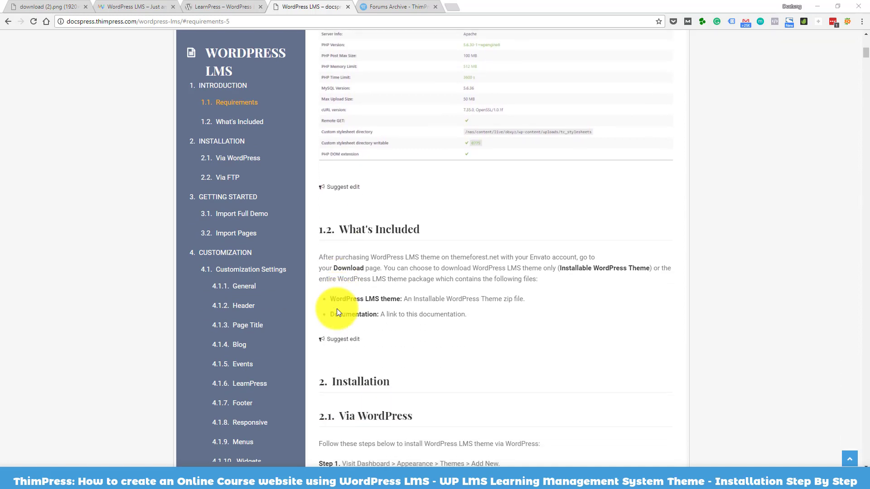
scroll(336, 309, down, 6)
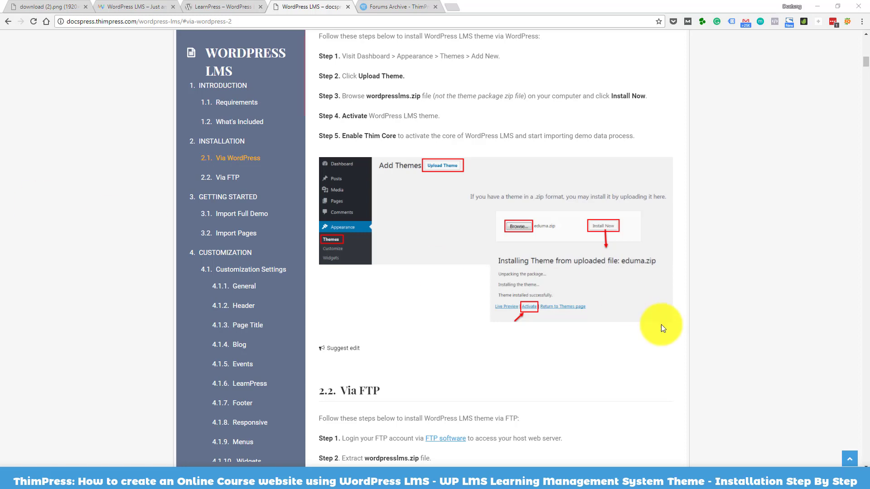
scroll(645, 377, down, 2)
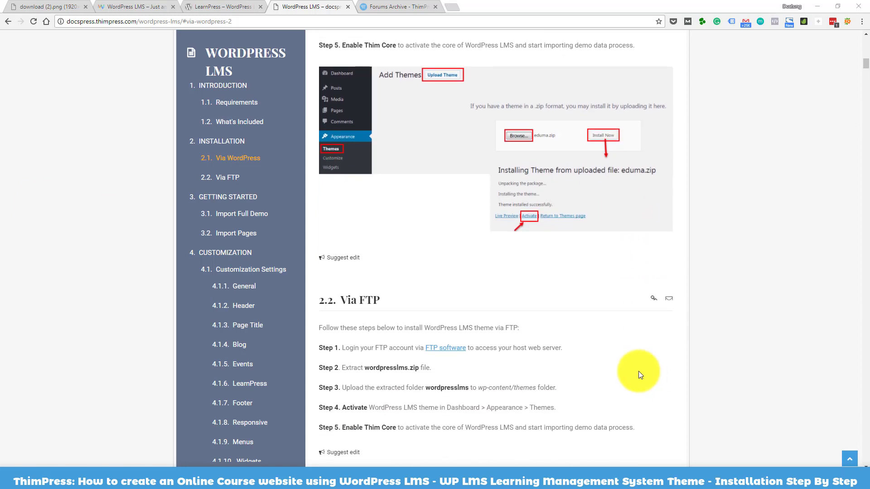
scroll(638, 371, down, 4)
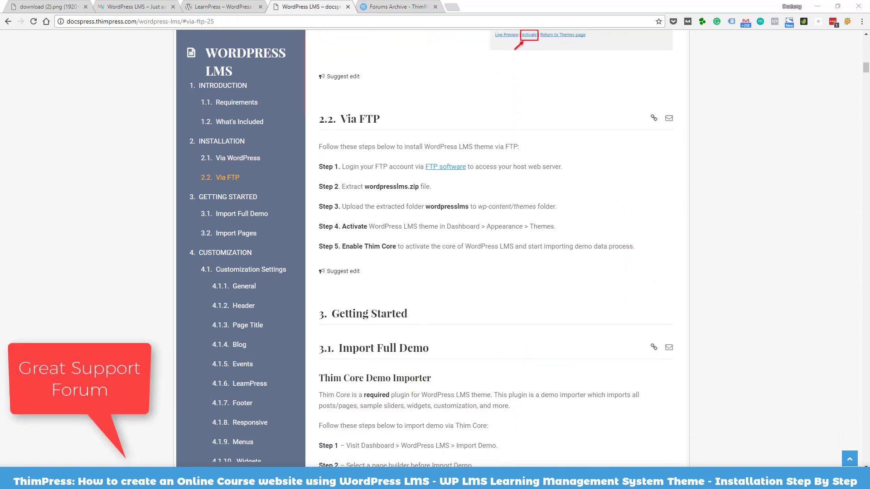
Step: Open the ThimPress forums page and examine its list of theme support forums
key(ctrl+Tab)
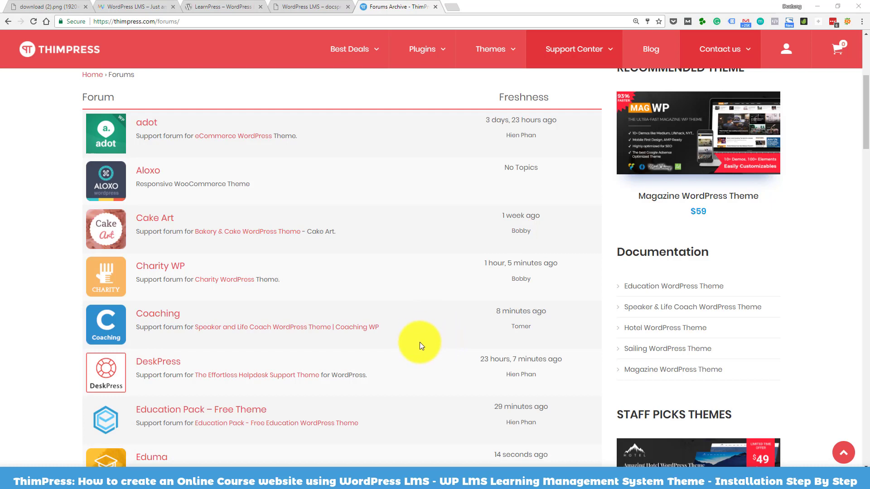
scroll(420, 343, down, 1)
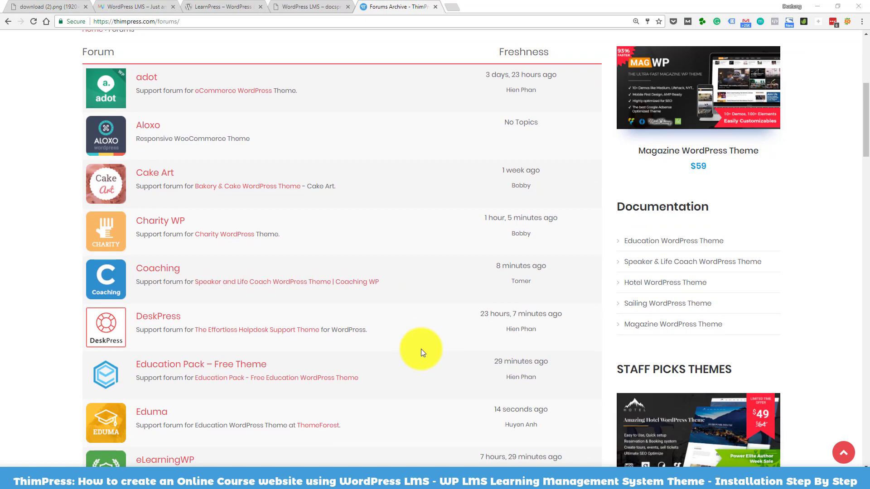
scroll(420, 349, down, 5)
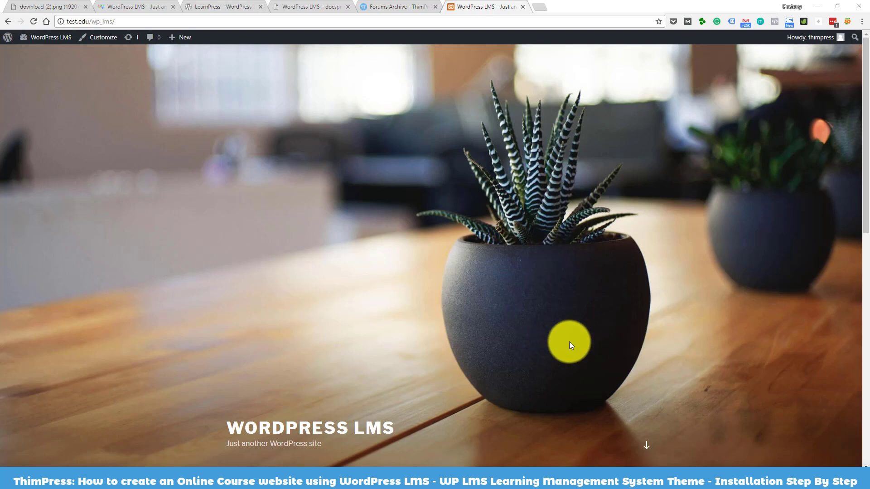
Step: Go from the test.edu/wp_lms homepage to its admin area and open the upload form for adding a zipped theme
scroll(546, 334, down, 3)
scroll(358, 298, up, 3)
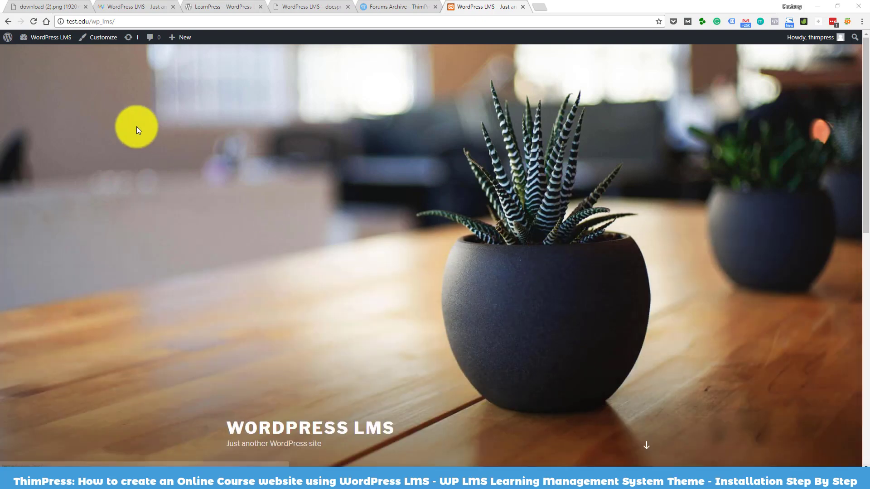
mouse_move(48, 37)
click(29, 64)
click(163, 60)
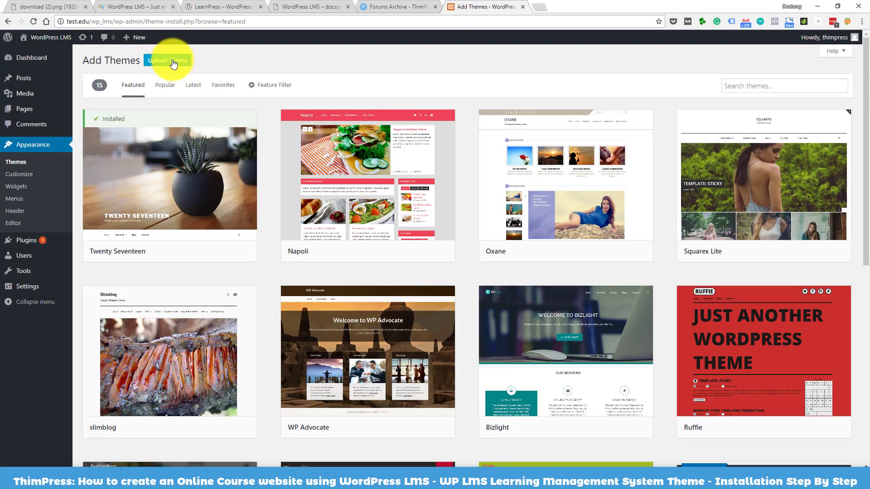
click(173, 64)
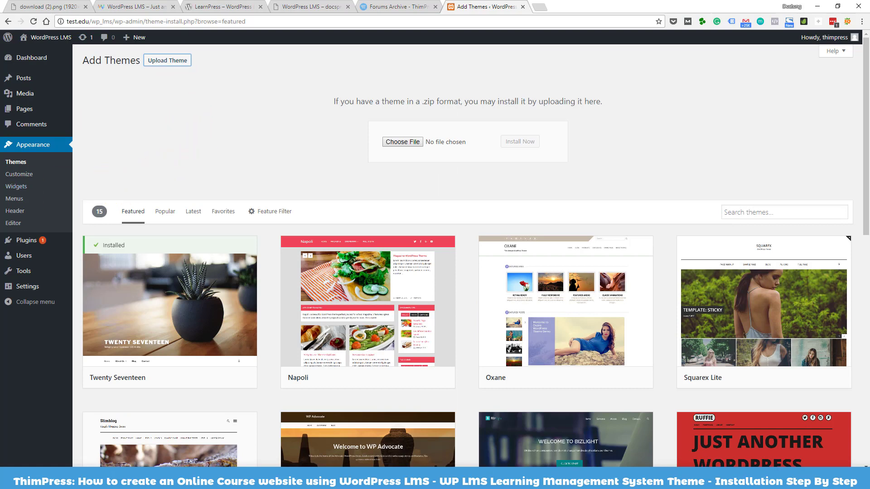
Step: Upload and install the theme file wordpress-lms.zip, and activate the theme
drag(2, 236, 405, 140)
click(517, 141)
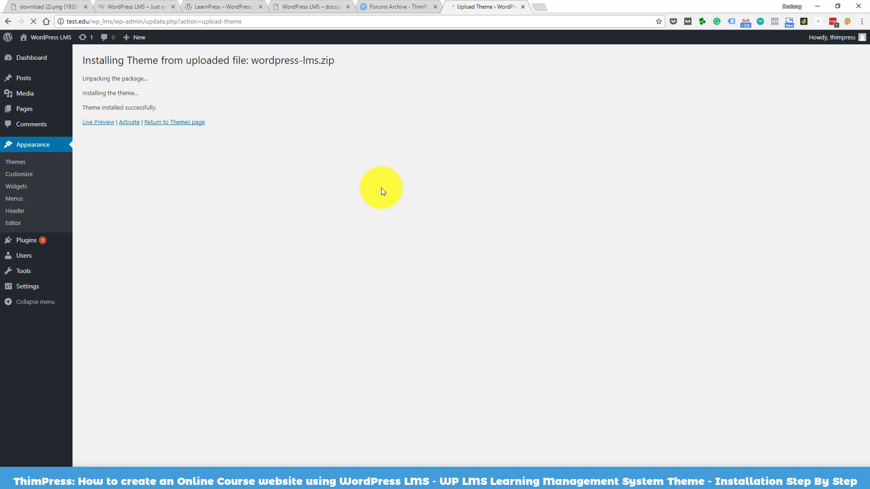
click(126, 123)
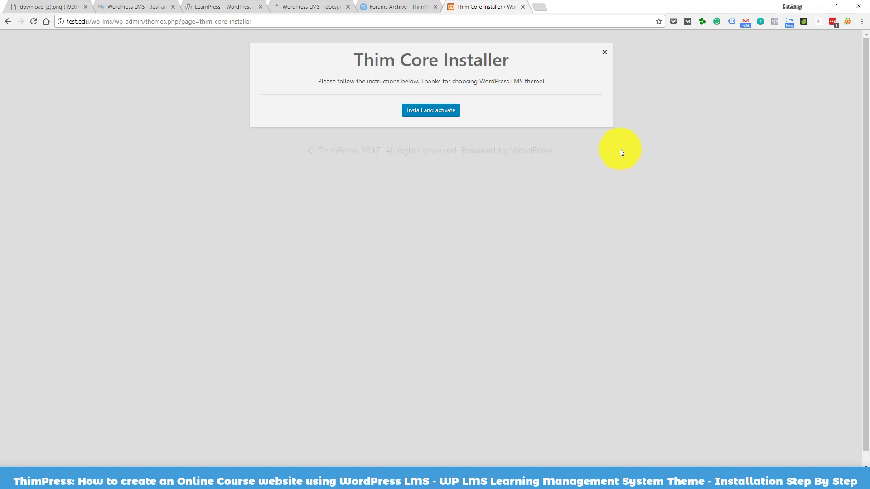
Step: Install and activate Thim Core, and save the general setup with site name WordPress LMS and description Just another WordPress site
click(426, 113)
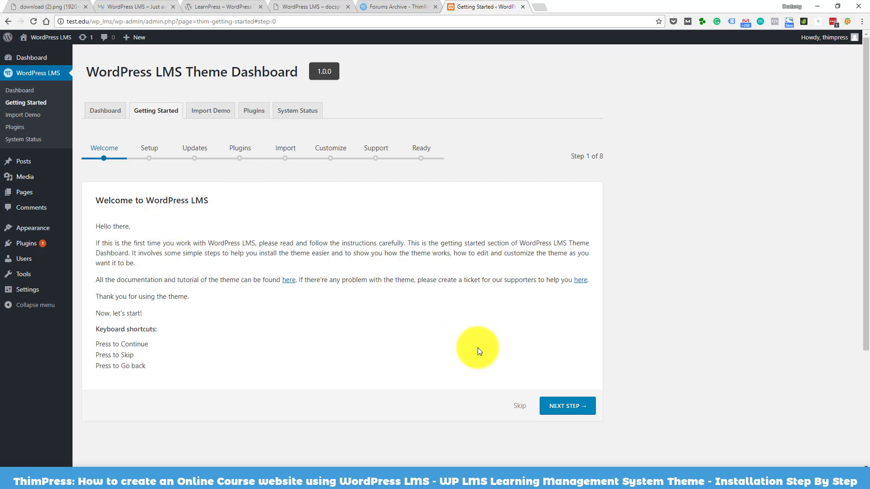
click(566, 406)
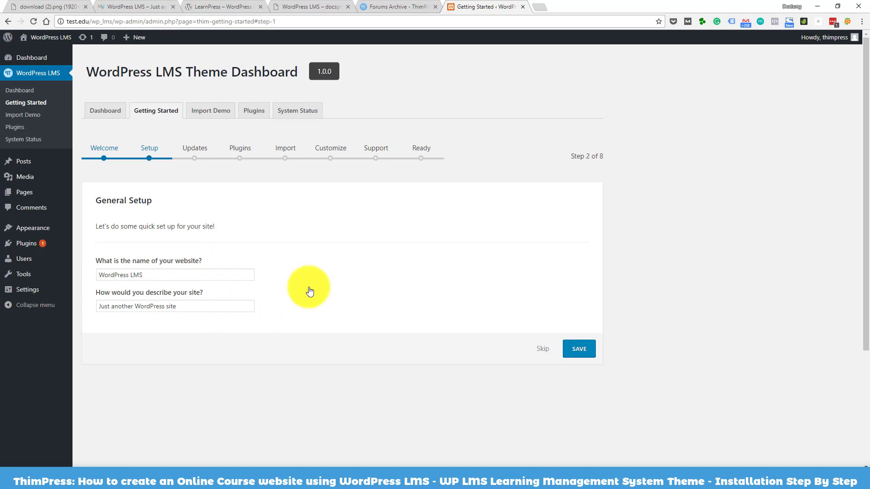
click(588, 351)
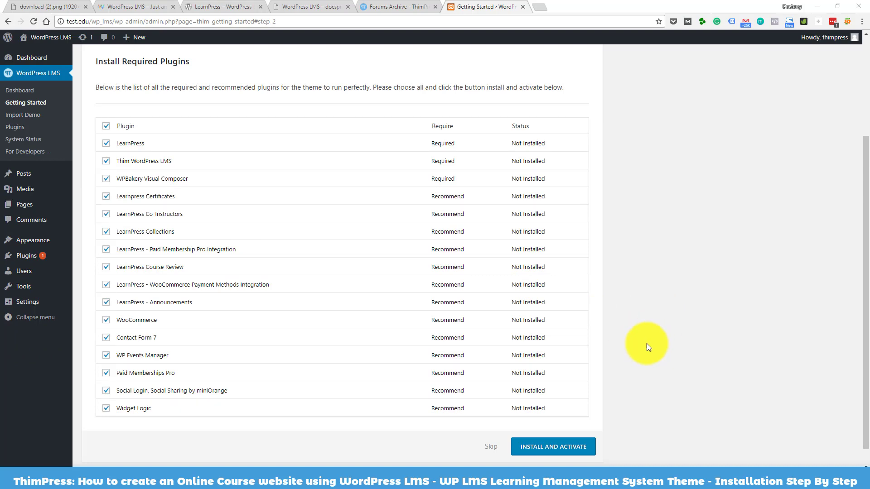
Step: Install and activate all required and recommended plugins, retrying WPBakery Visual Composer separately
click(544, 448)
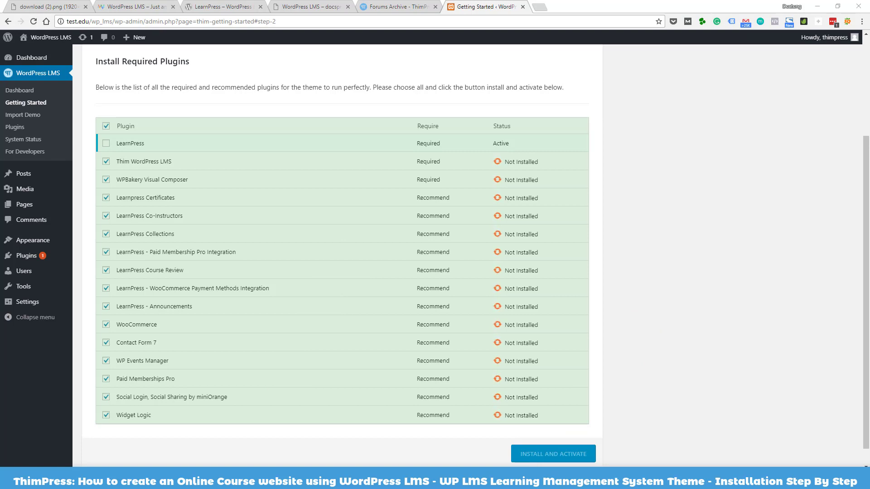
scroll(550, 227, down, 1)
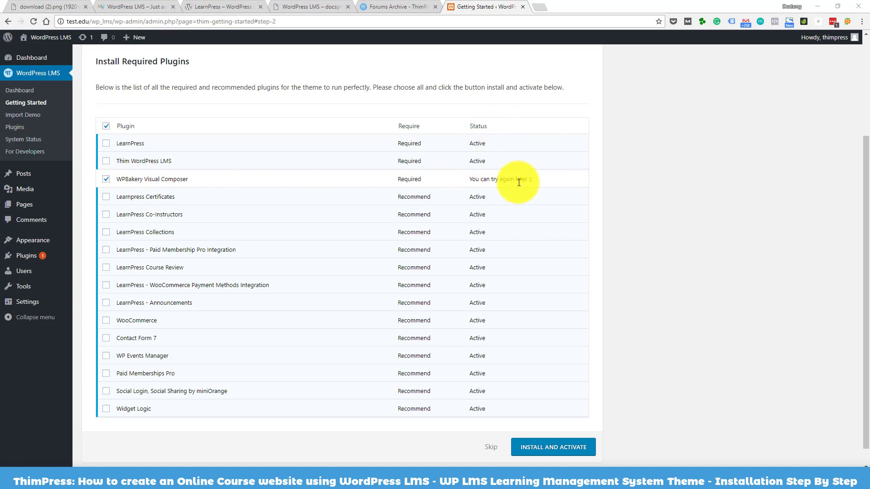
click(106, 181)
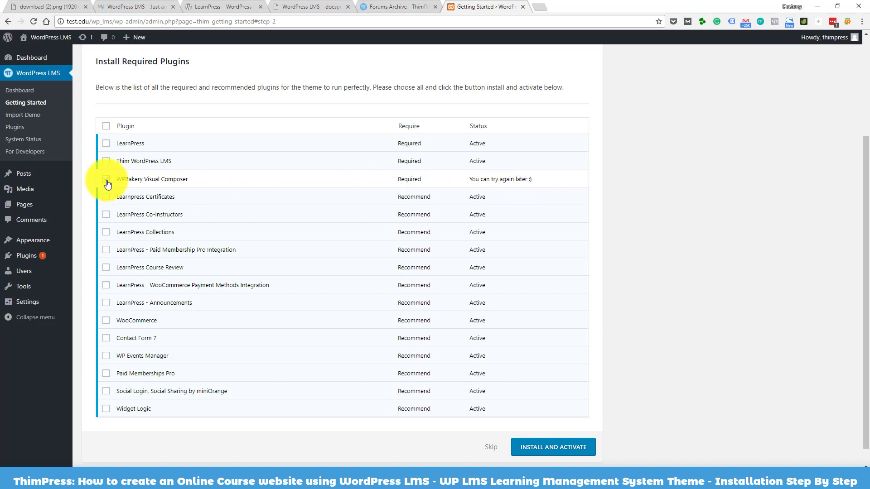
click(106, 181)
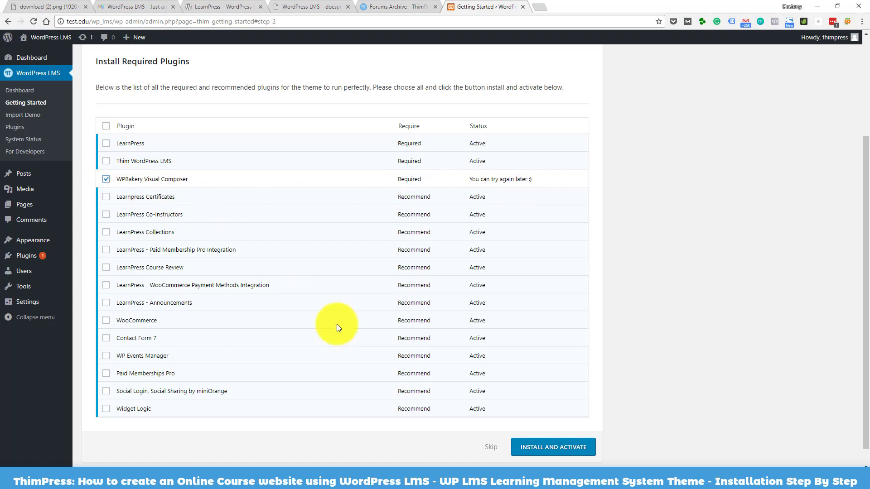
click(549, 451)
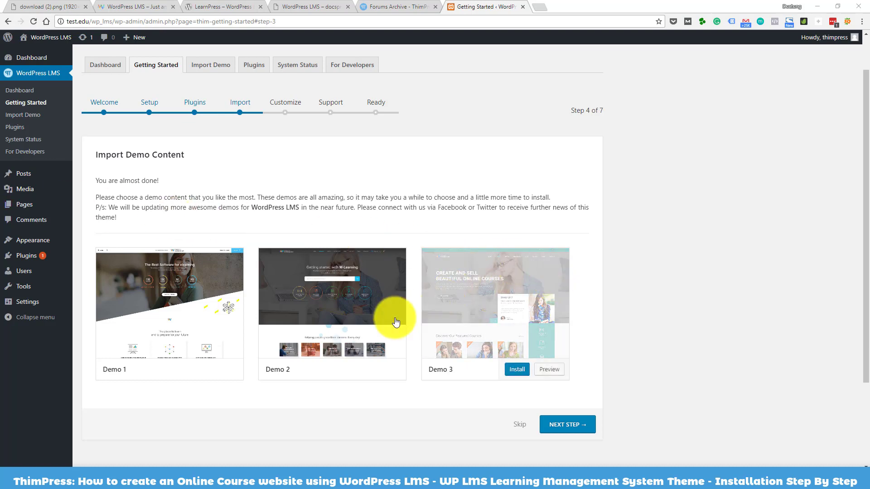
Step: Import the Demo 1 content, including required plugins, theme options, main content, media files and widgets
mouse_move(403, 338)
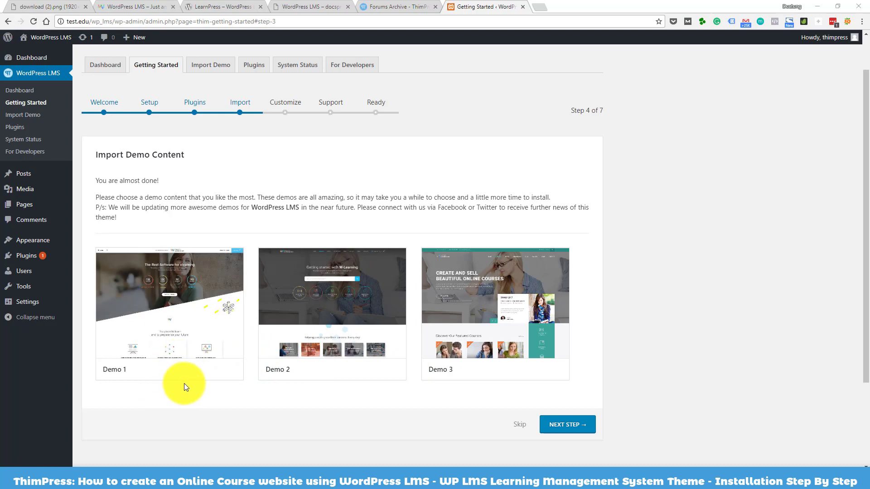
click(188, 370)
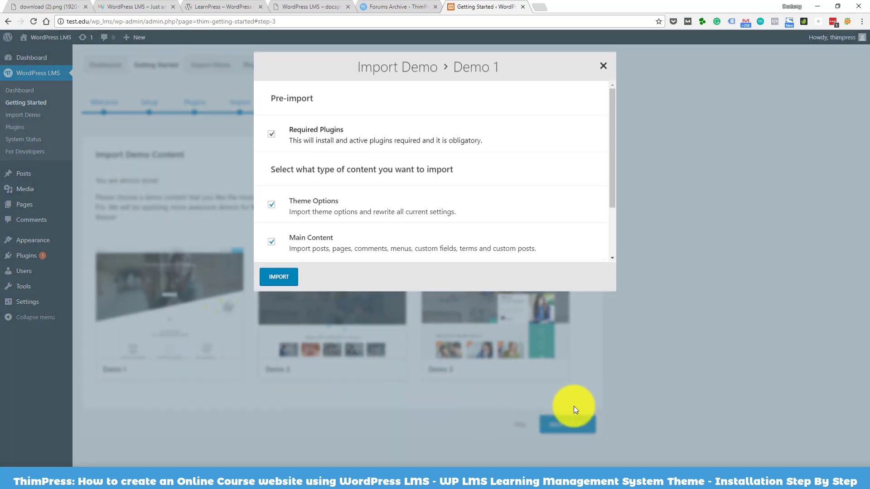
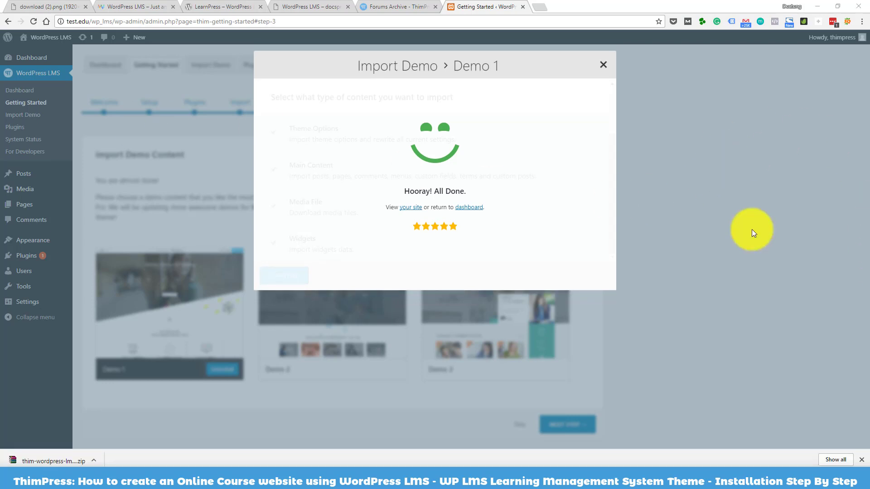
Step: Open the site and examine the imported homepage from the course categories to the testimonials, returning to its beginning
click(409, 206)
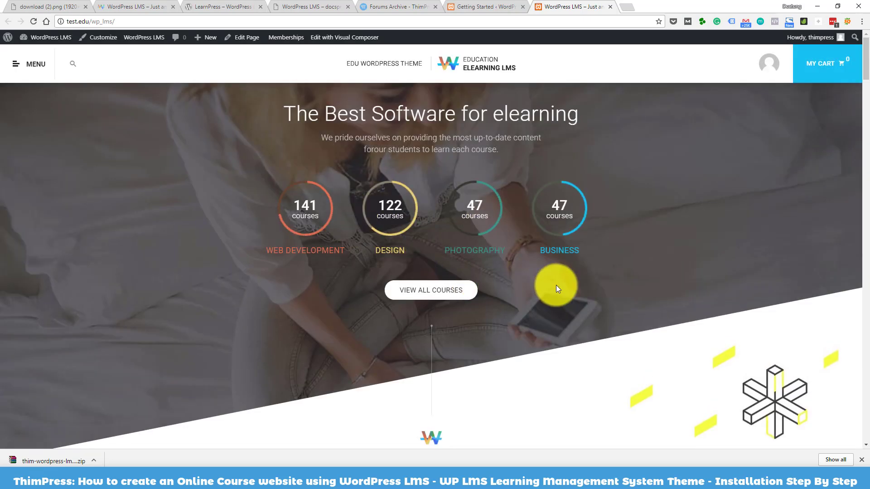
scroll(556, 285, down, 3)
scroll(556, 285, down, 12)
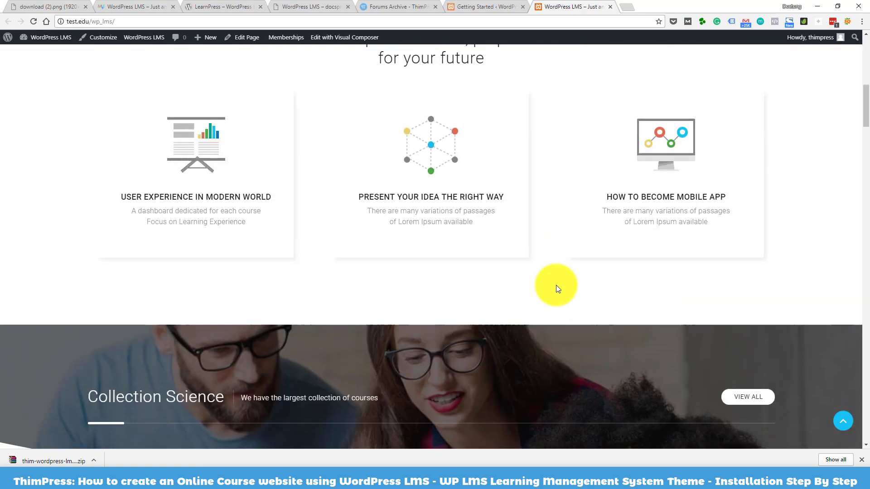
scroll(556, 285, down, 20)
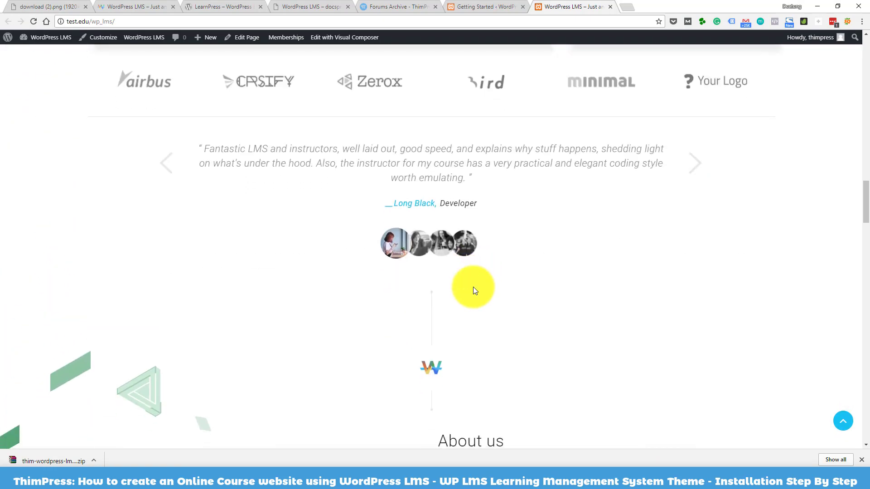
scroll(534, 294, up, 20)
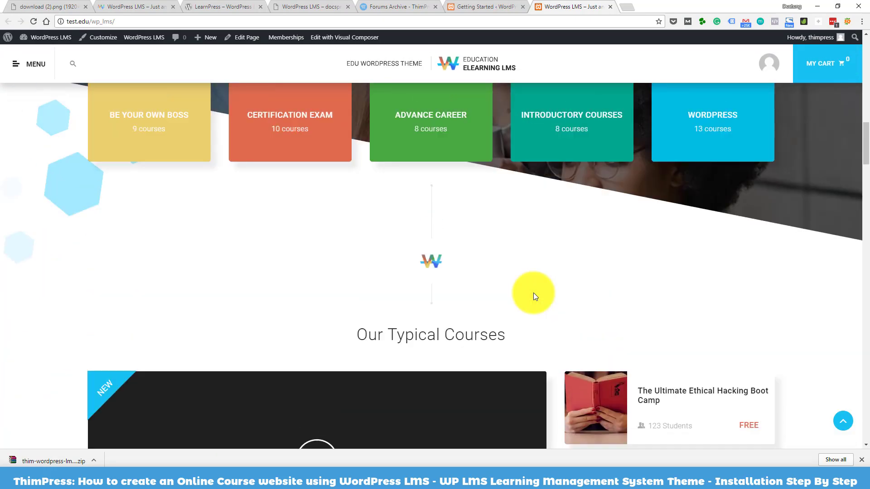
scroll(533, 294, up, 3)
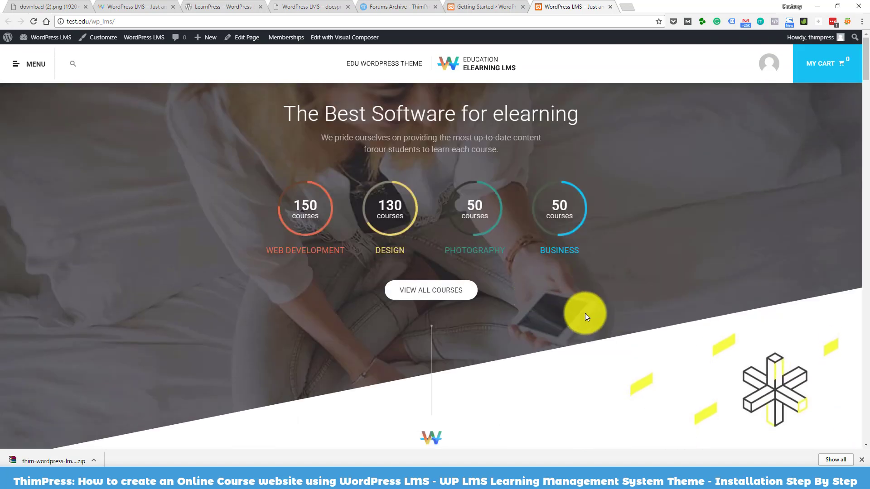
scroll(552, 310, down, 1)
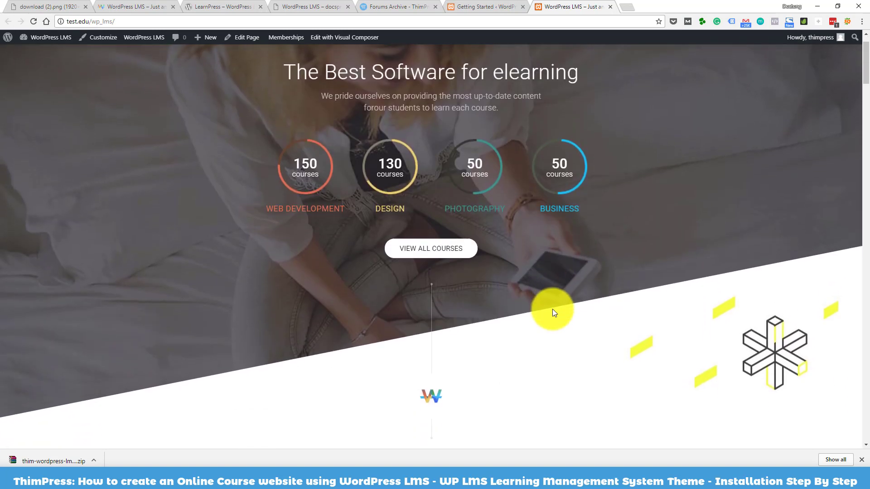